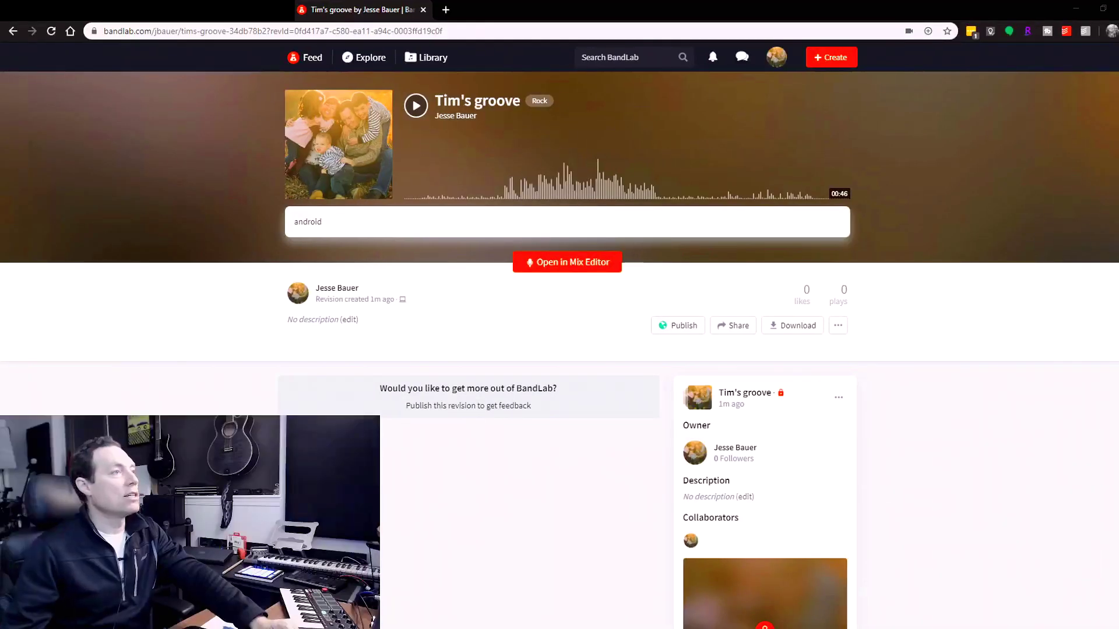
Open the Tim's groove project from the Library's Recent projects list.
click(435, 60)
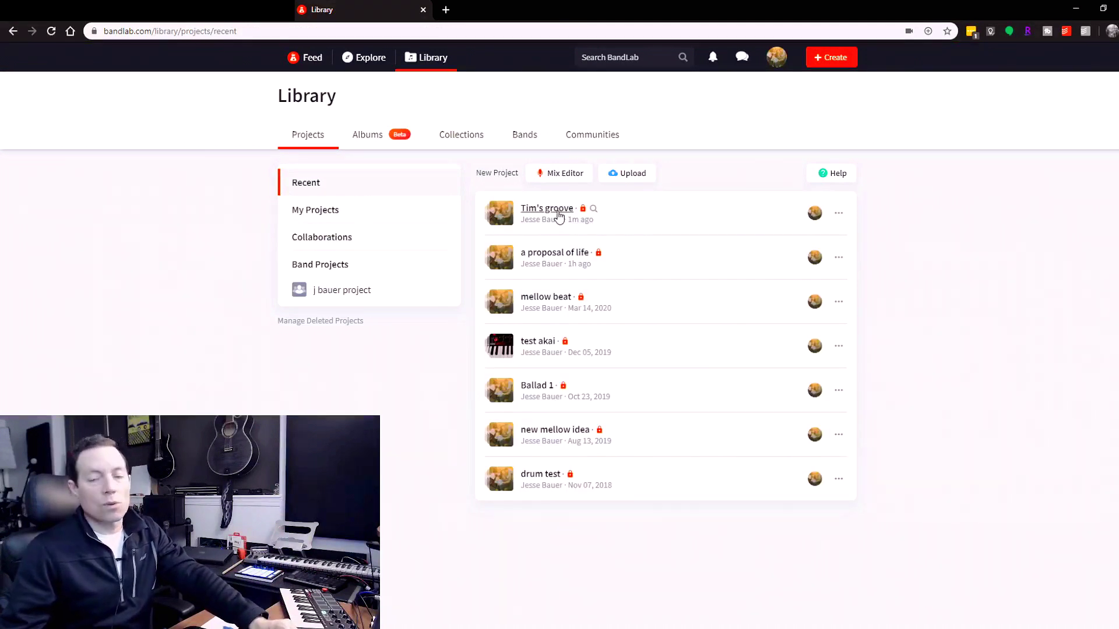
click(558, 216)
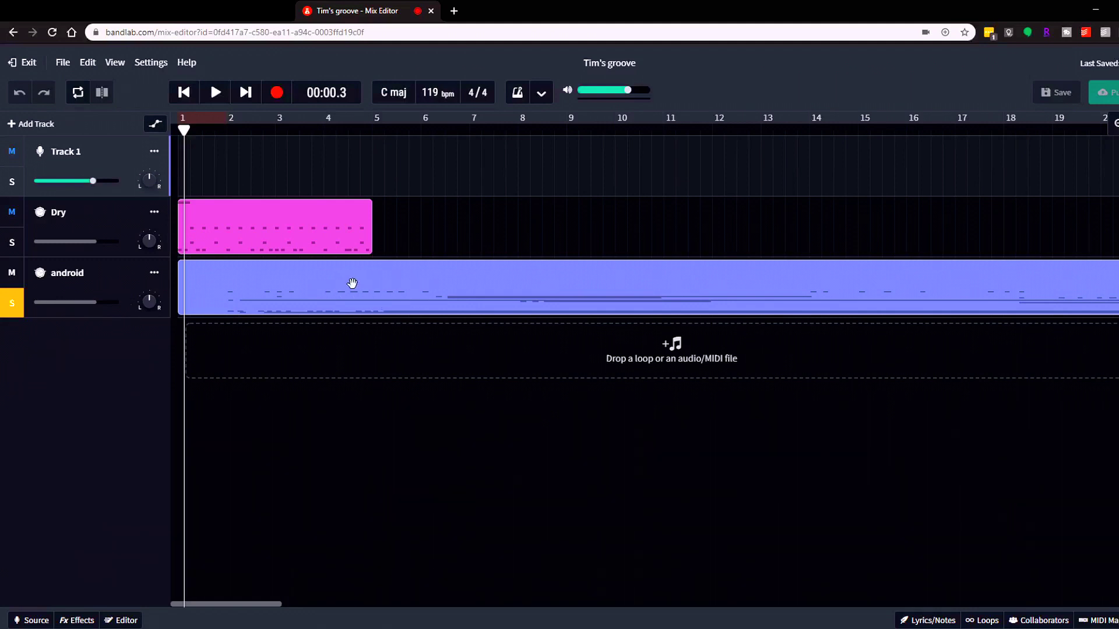
Open the android region's editor and keep its instrument as Drum Kits with the Classic Rock kit.
double_click(353, 285)
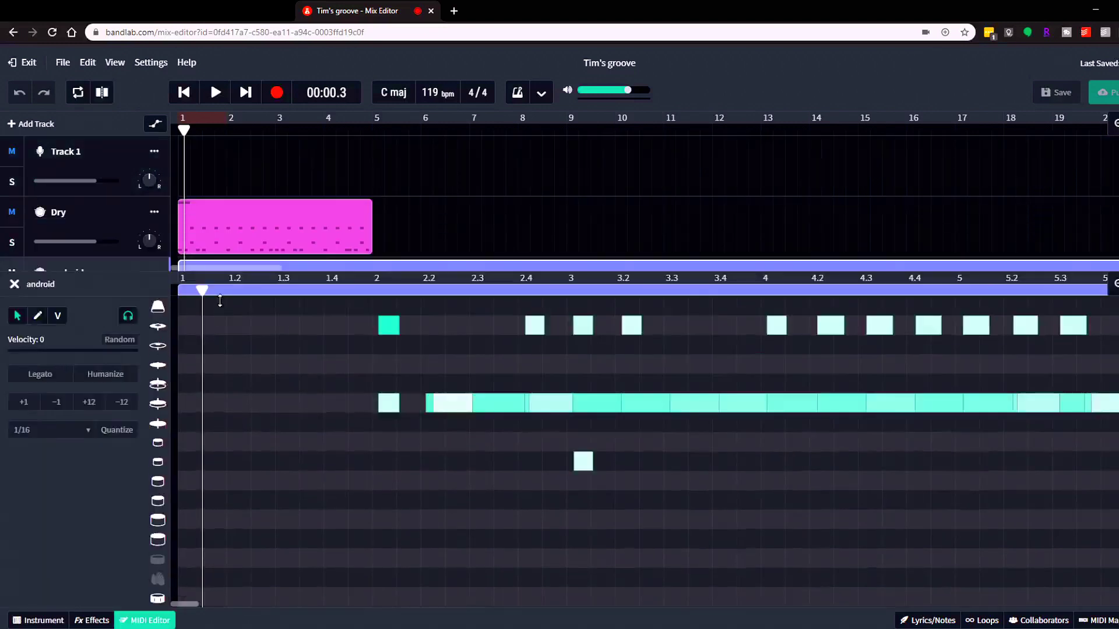
drag(227, 207, 219, 314)
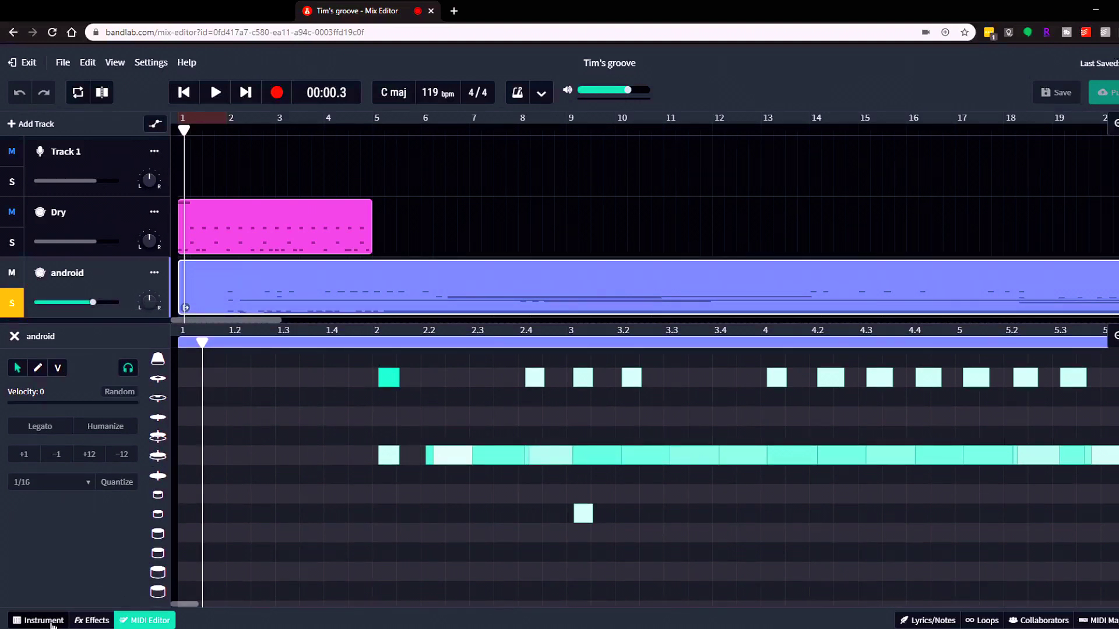
click(44, 622)
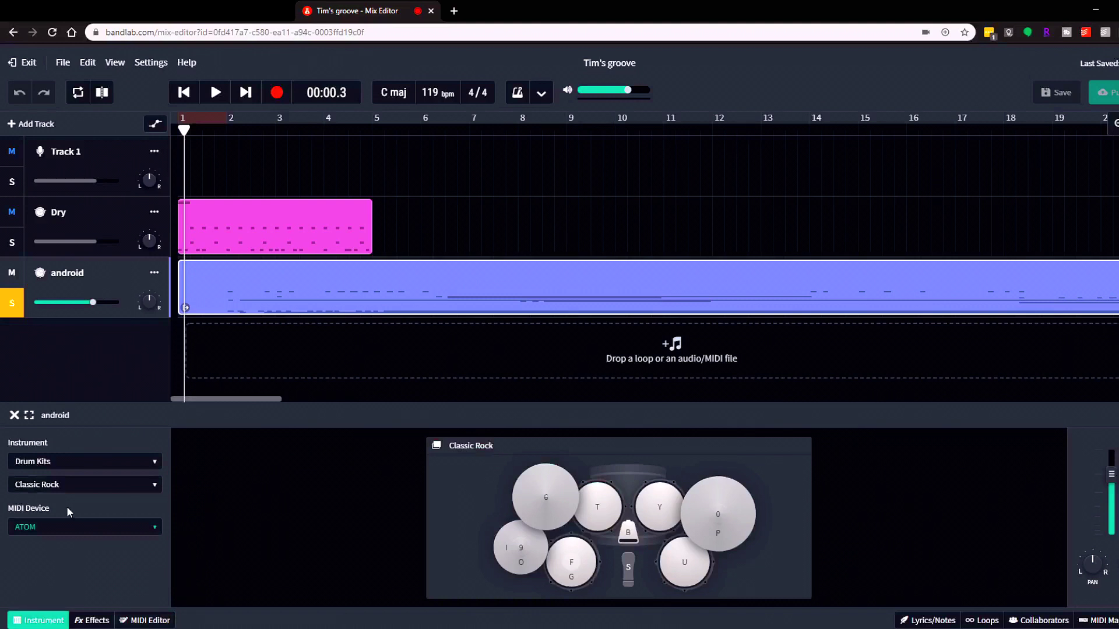
click(80, 468)
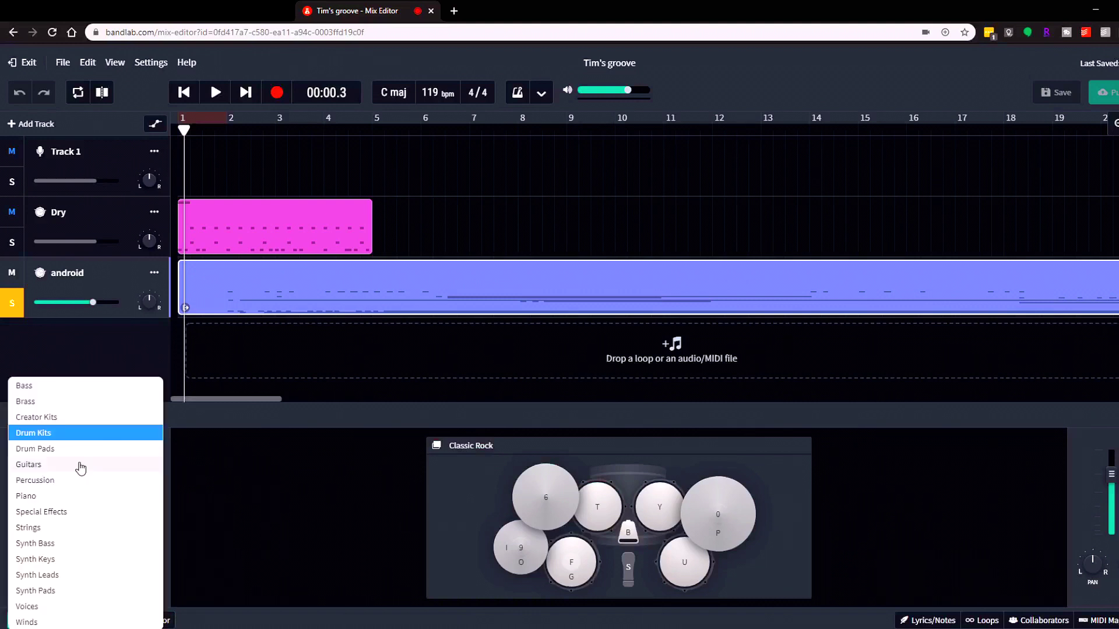
click(78, 435)
click(79, 484)
click(106, 342)
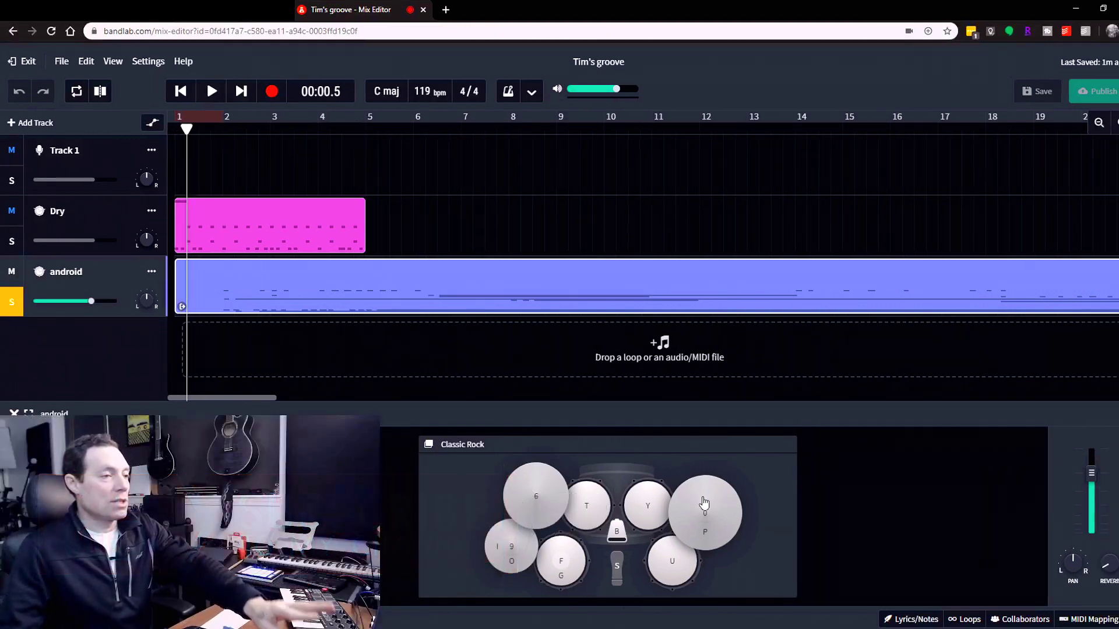
click(429, 445)
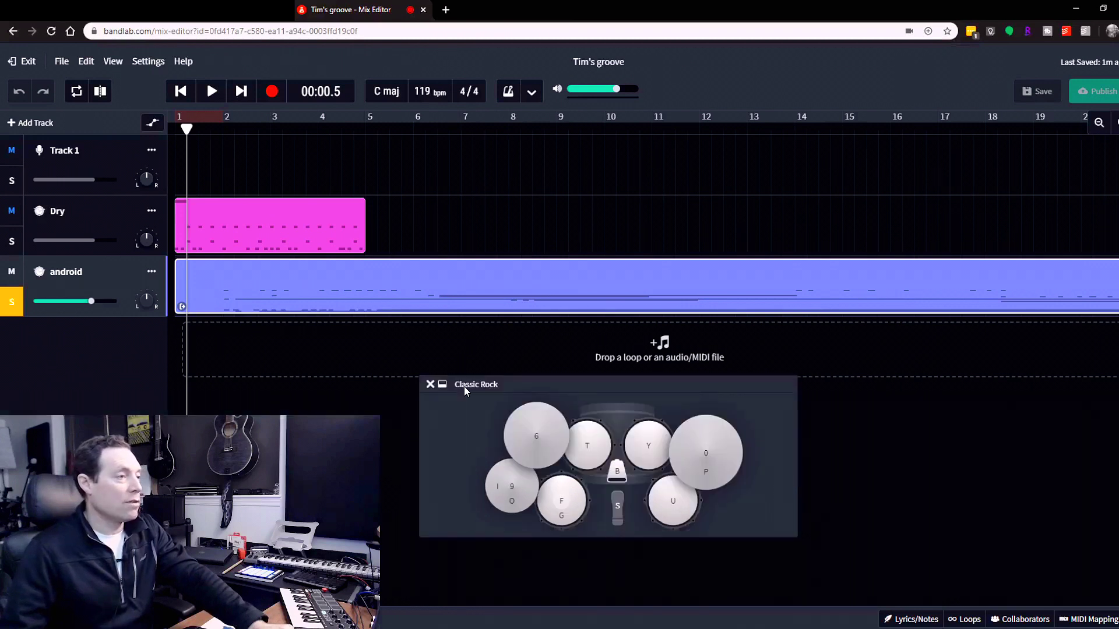
mouse_move(464, 387)
mouse_down()
mouse_move(470, 290)
mouse_move(454, 418)
mouse_up()
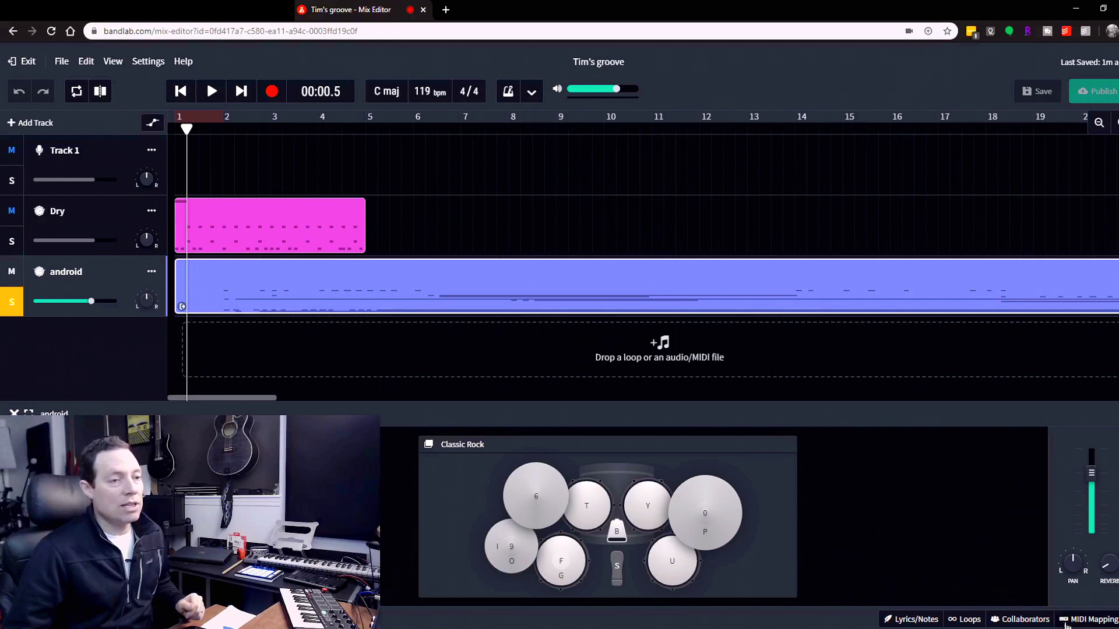
click(1095, 619)
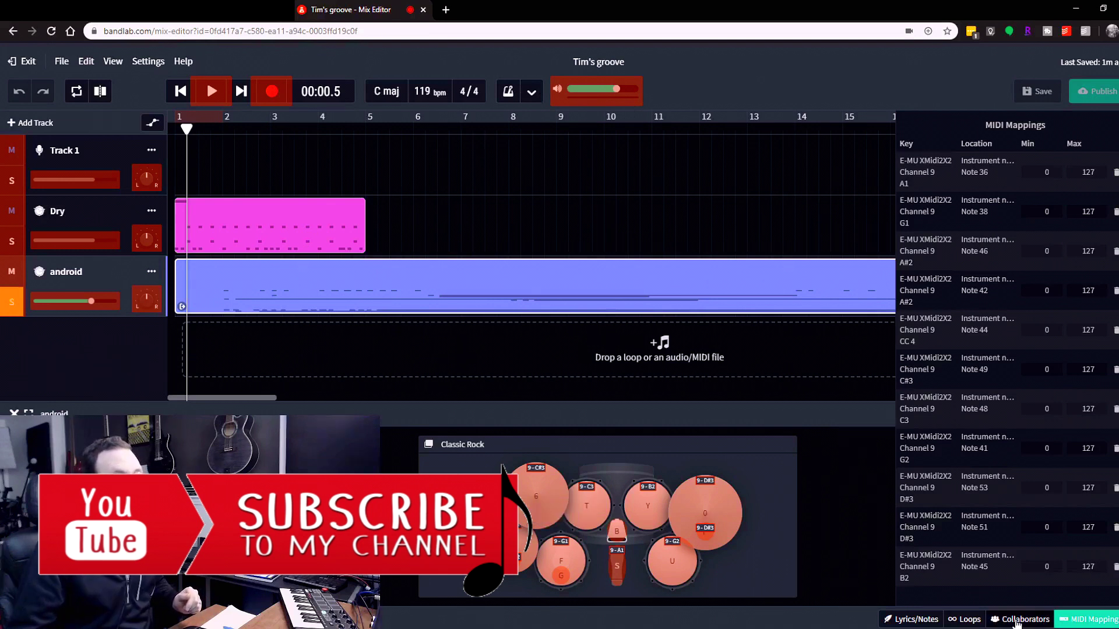
click(1078, 620)
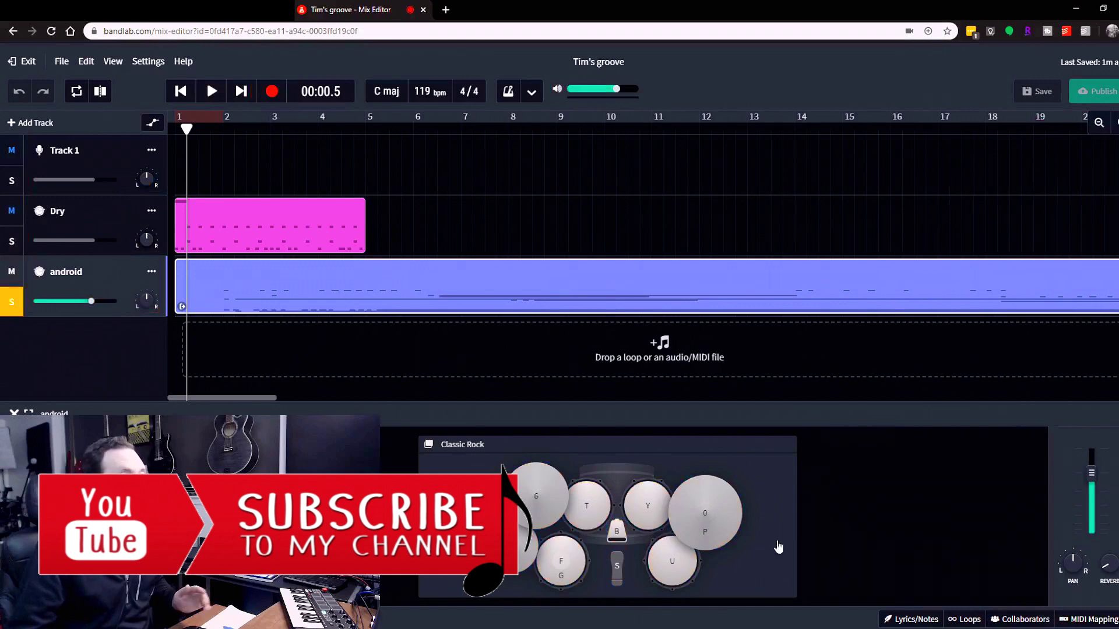
click(1091, 619)
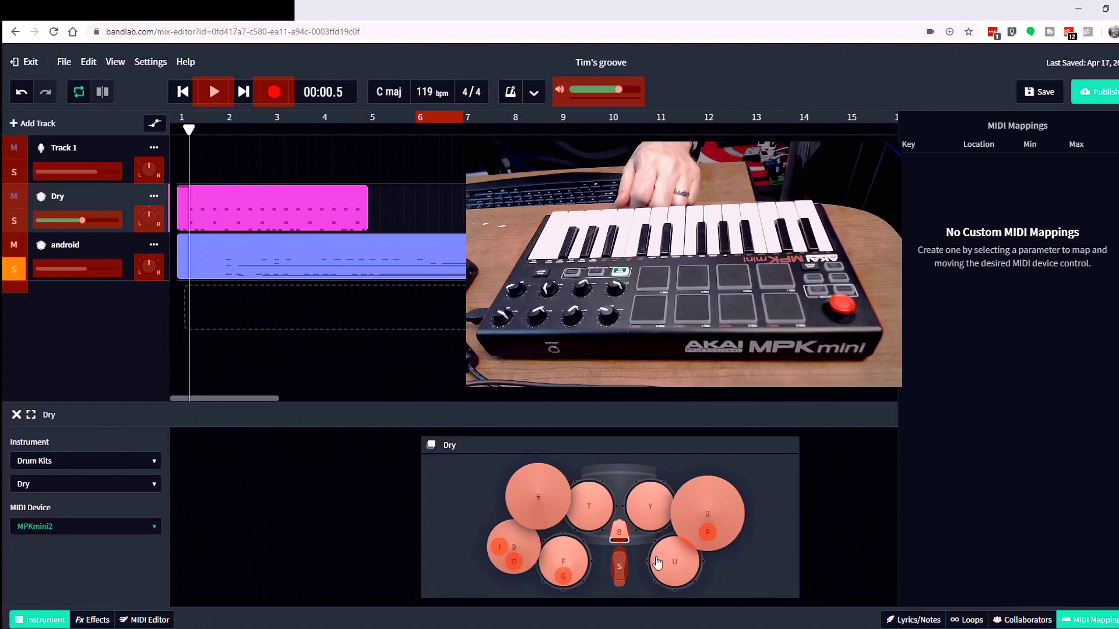
Map the kick pedal and the next Dry kit pad to MPK mini pads, then close MIDI Mapping.
click(619, 570)
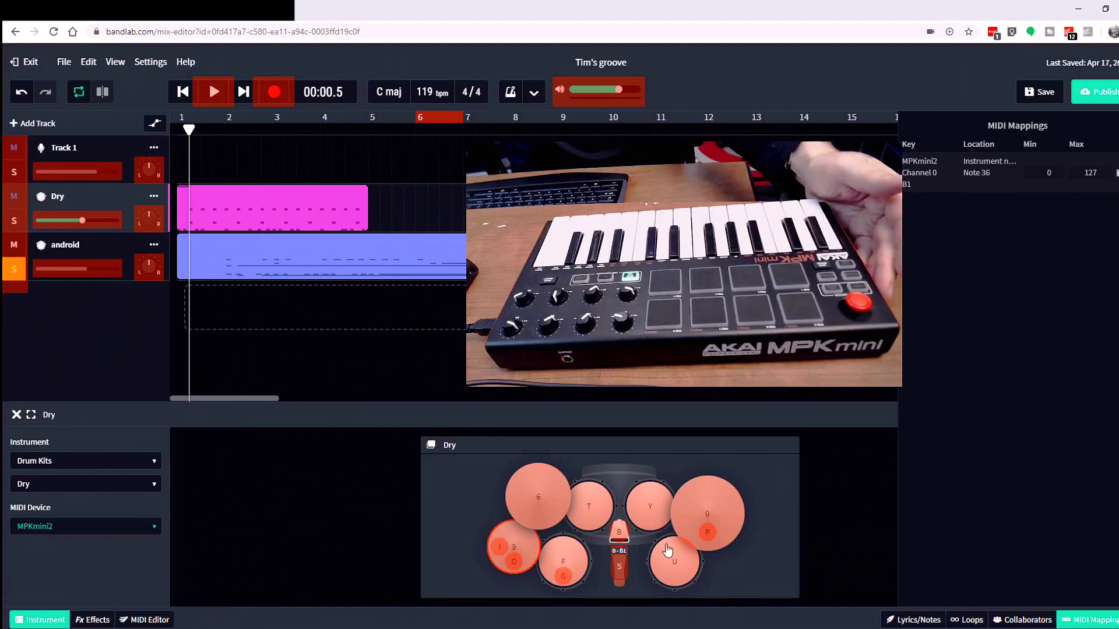
click(581, 568)
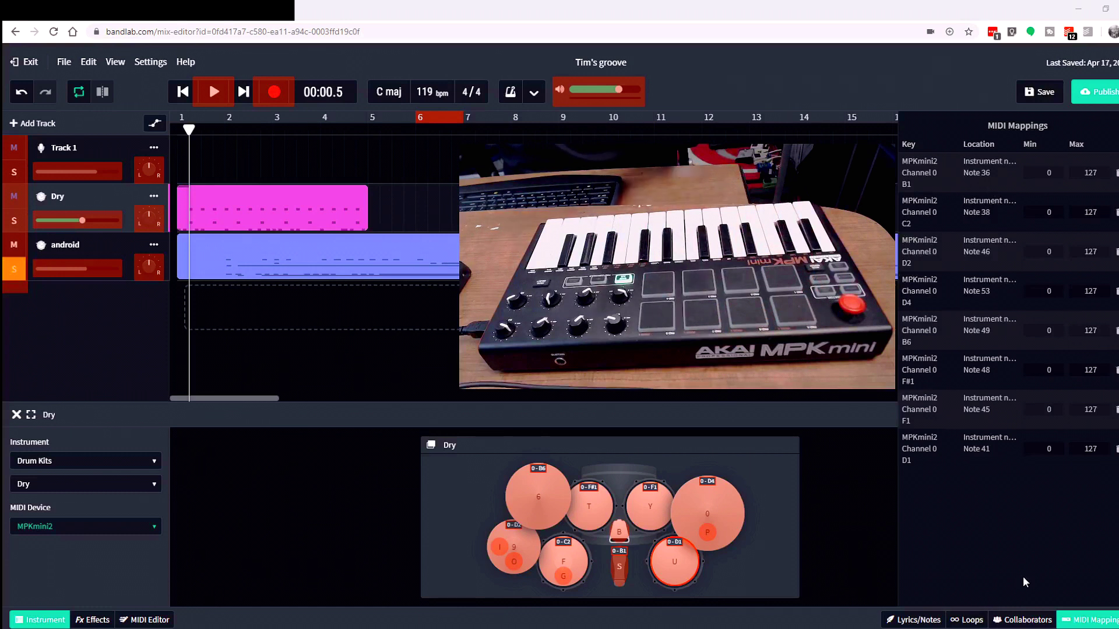
click(1090, 625)
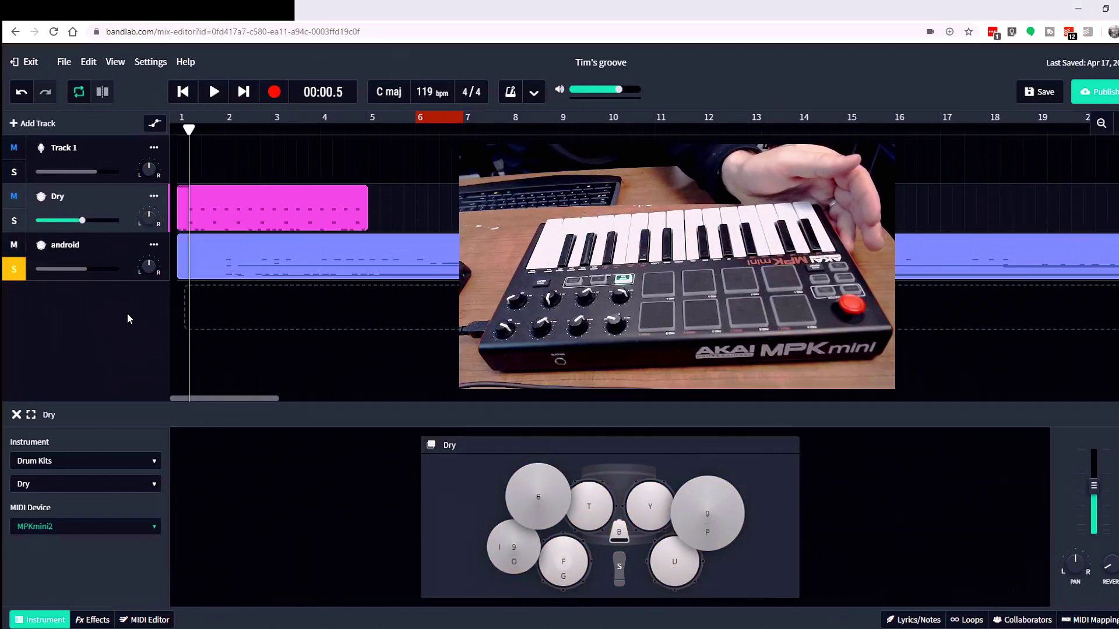
Add an Instrument track switched from Piano to Drum Kits, with its volume at -3.5 dB.
click(22, 124)
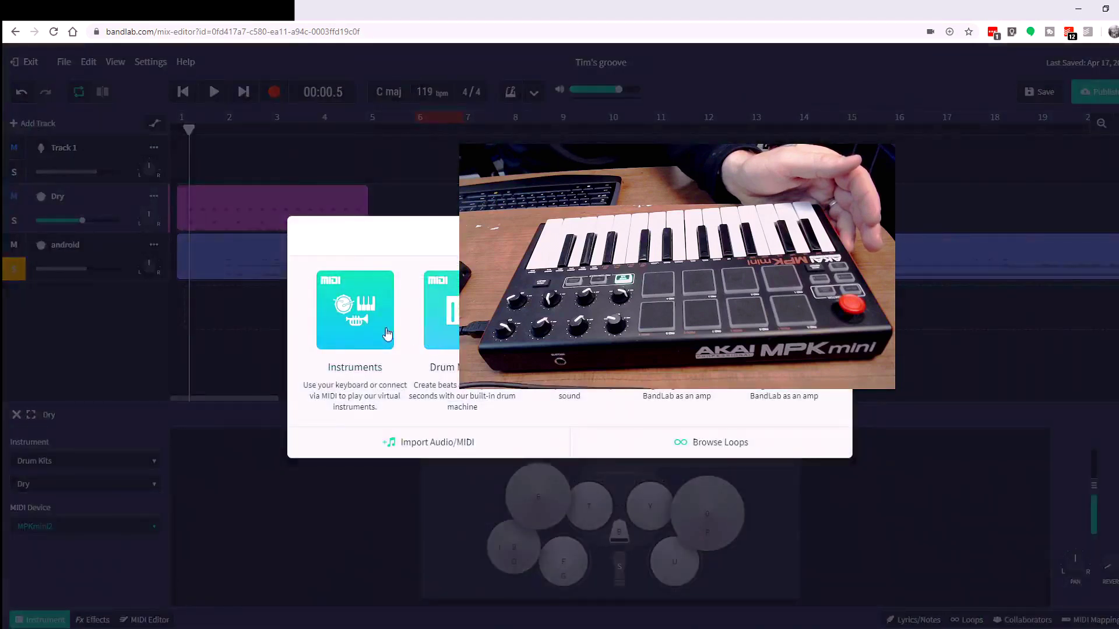
click(368, 330)
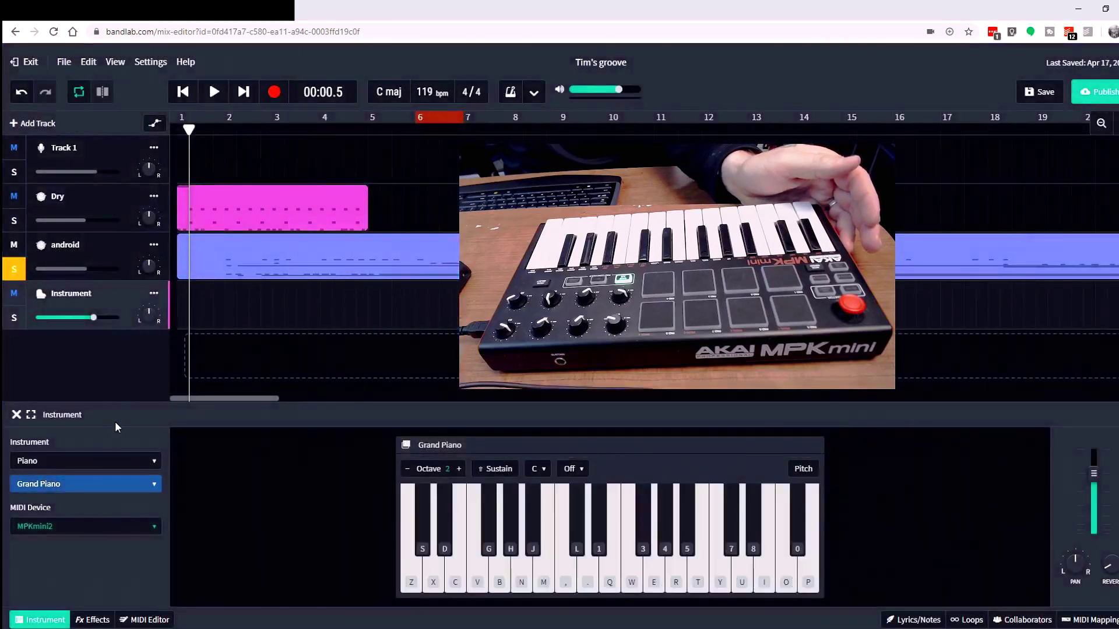
click(94, 487)
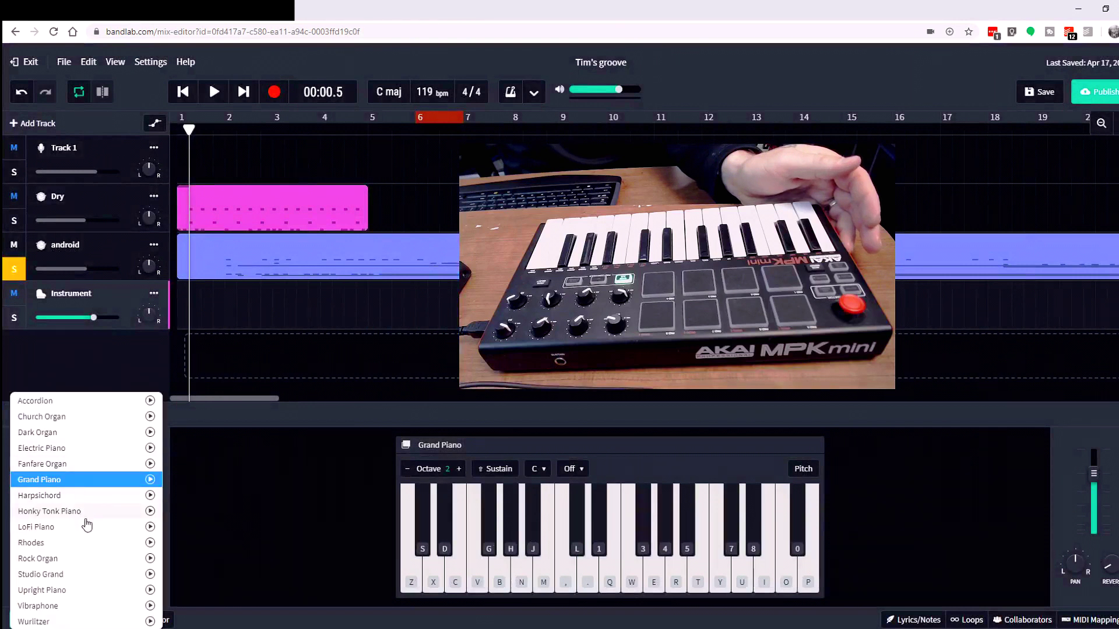
click(181, 506)
click(103, 466)
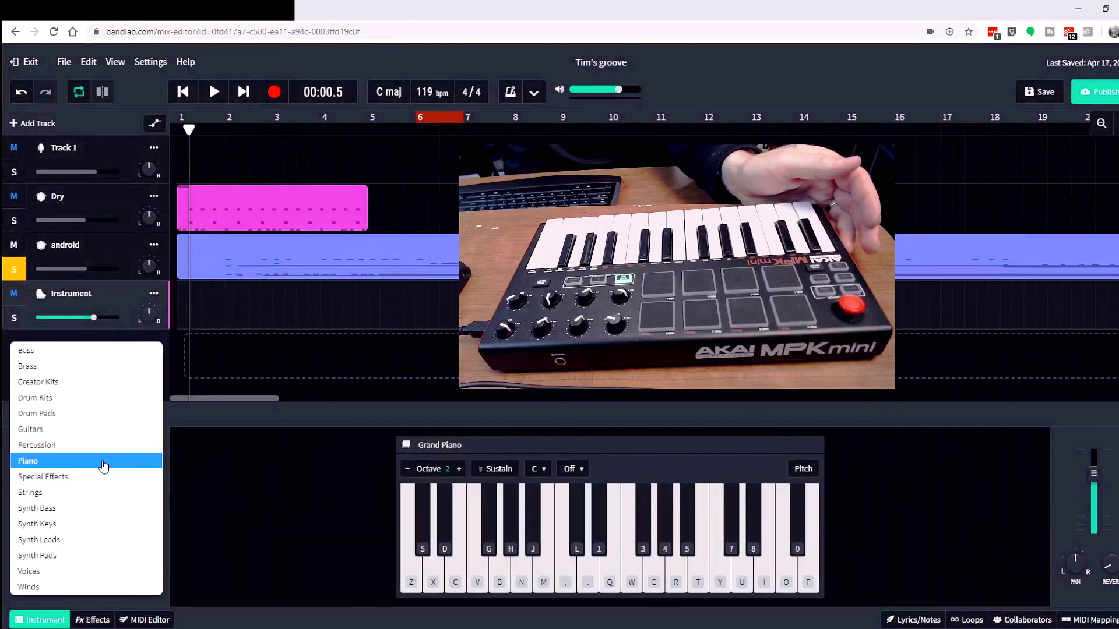
click(91, 397)
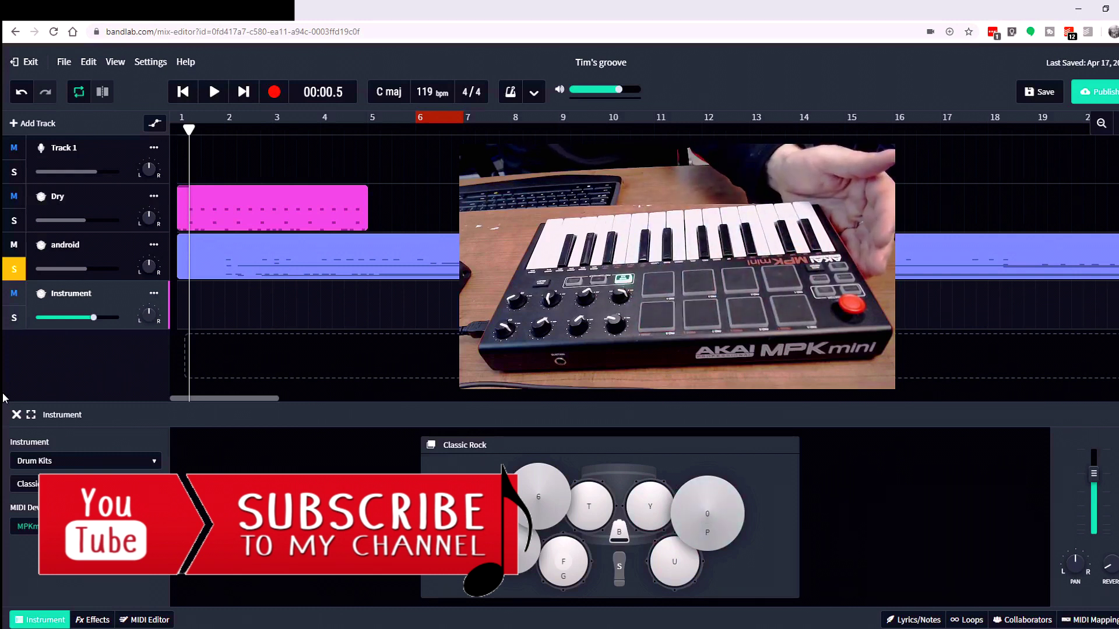
mouse_move(94, 318)
drag(94, 323, 78, 320)
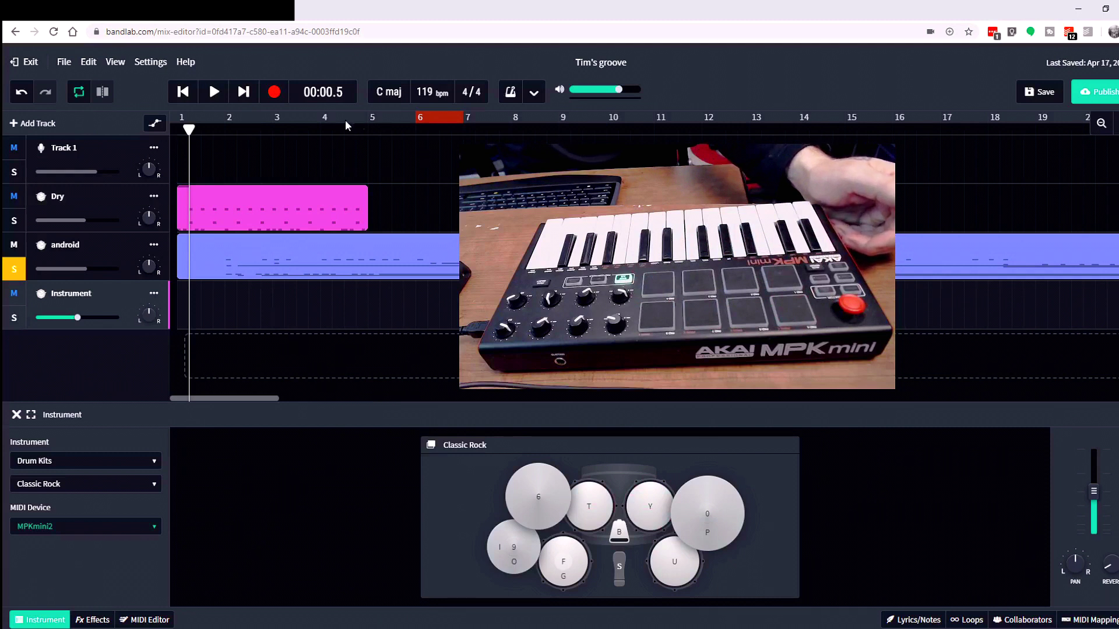
Enable the metronome, browse its sound choices, and start recording drums at 140 bpm.
click(512, 97)
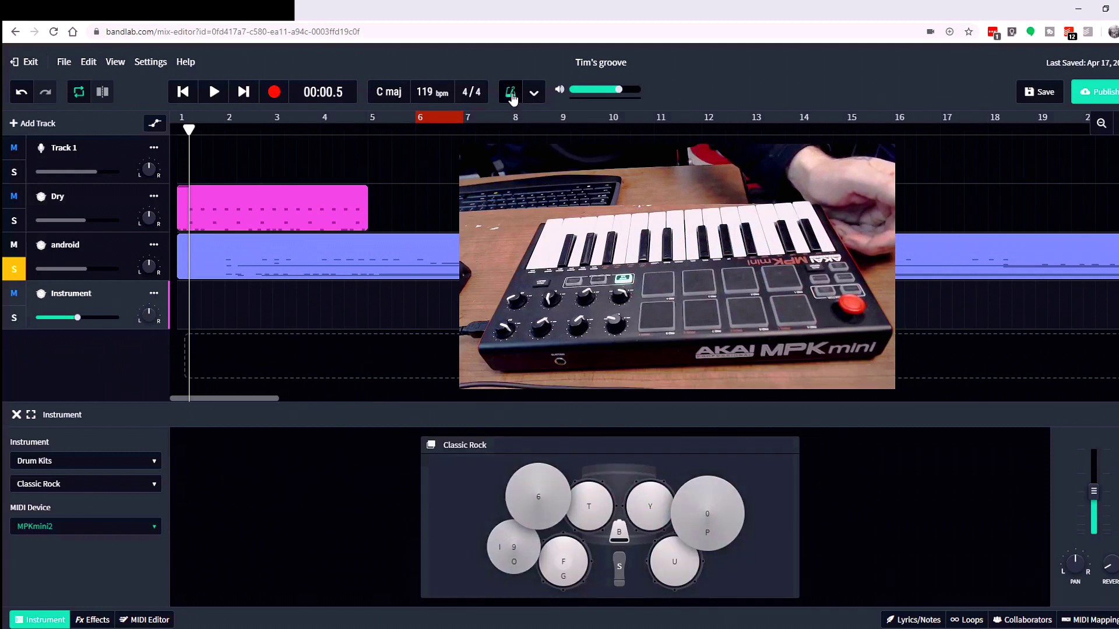
click(536, 98)
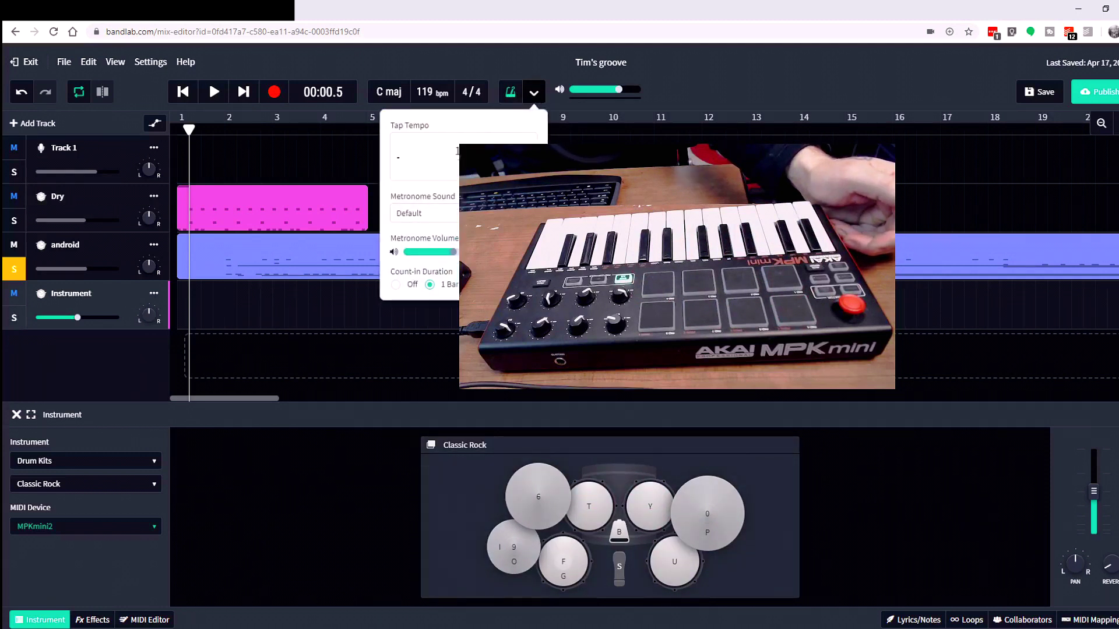
click(425, 214)
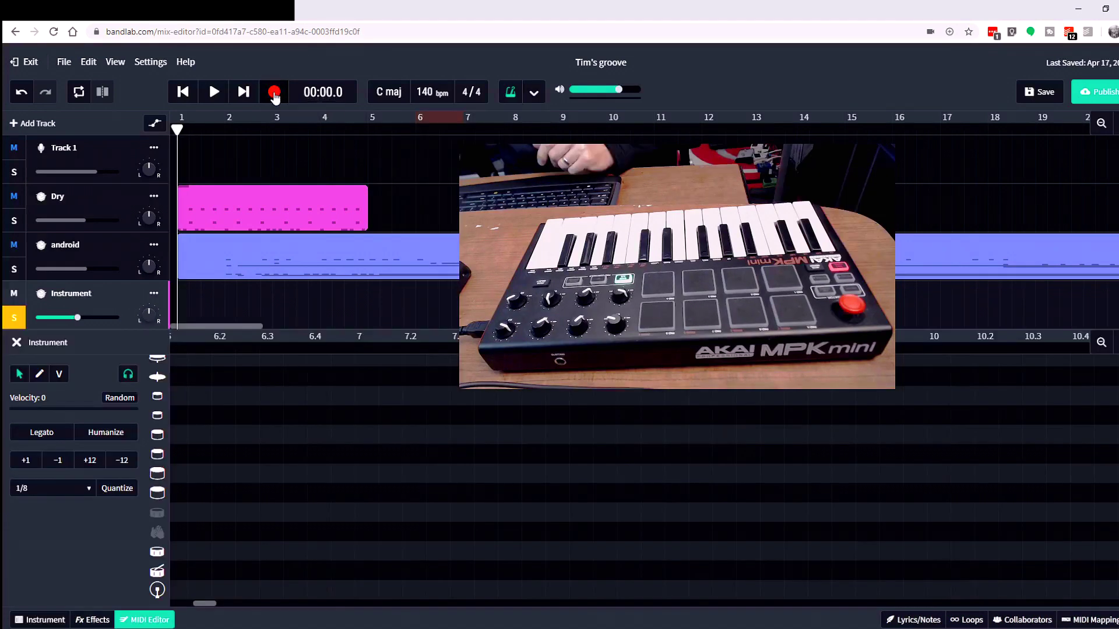
click(275, 93)
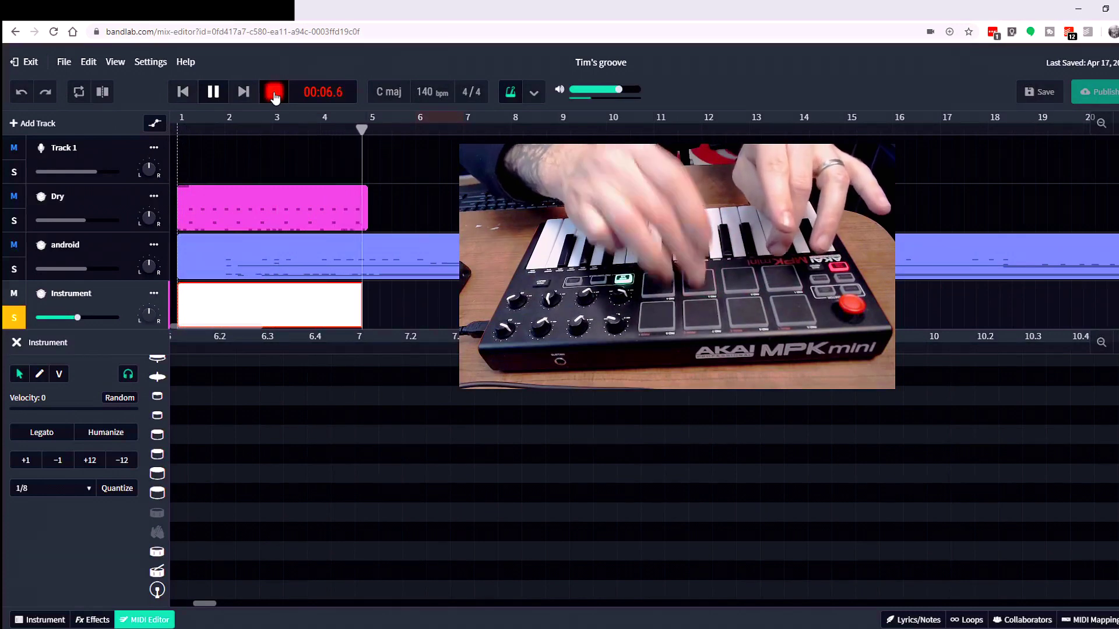
Stop the drum recording, move the playhead to around bar 7, and dismiss the Settings menu.
click(274, 93)
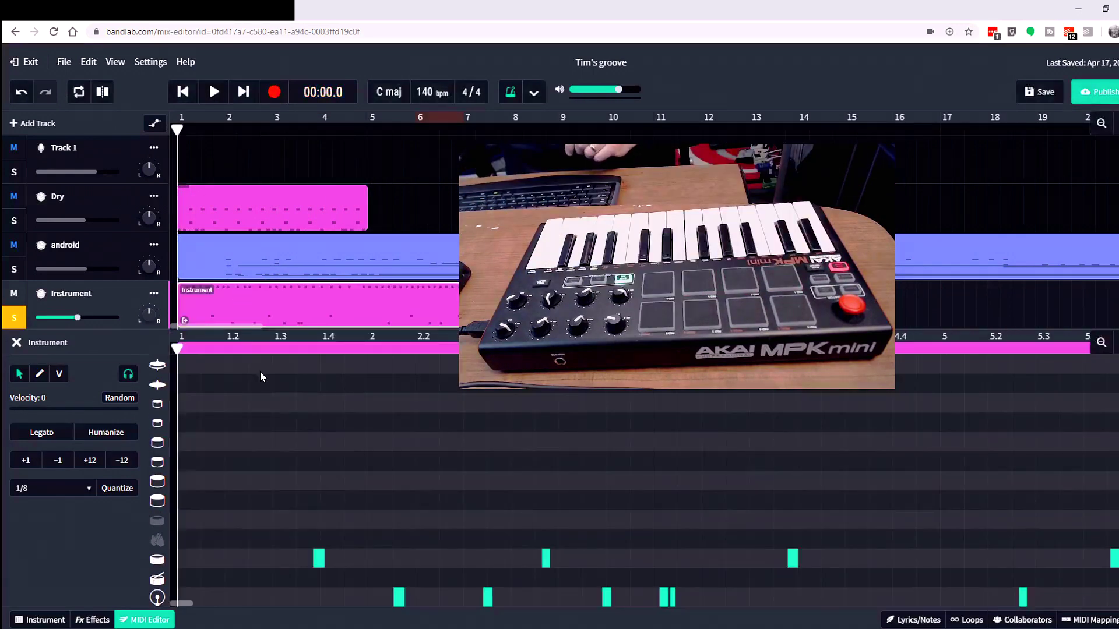
click(494, 127)
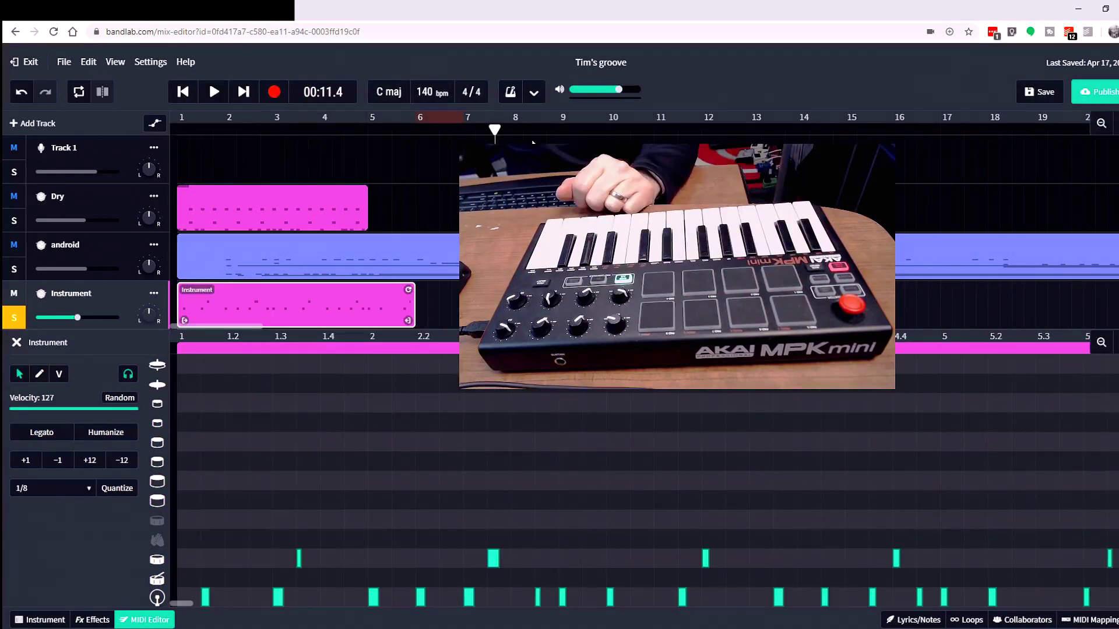
click(157, 65)
click(402, 424)
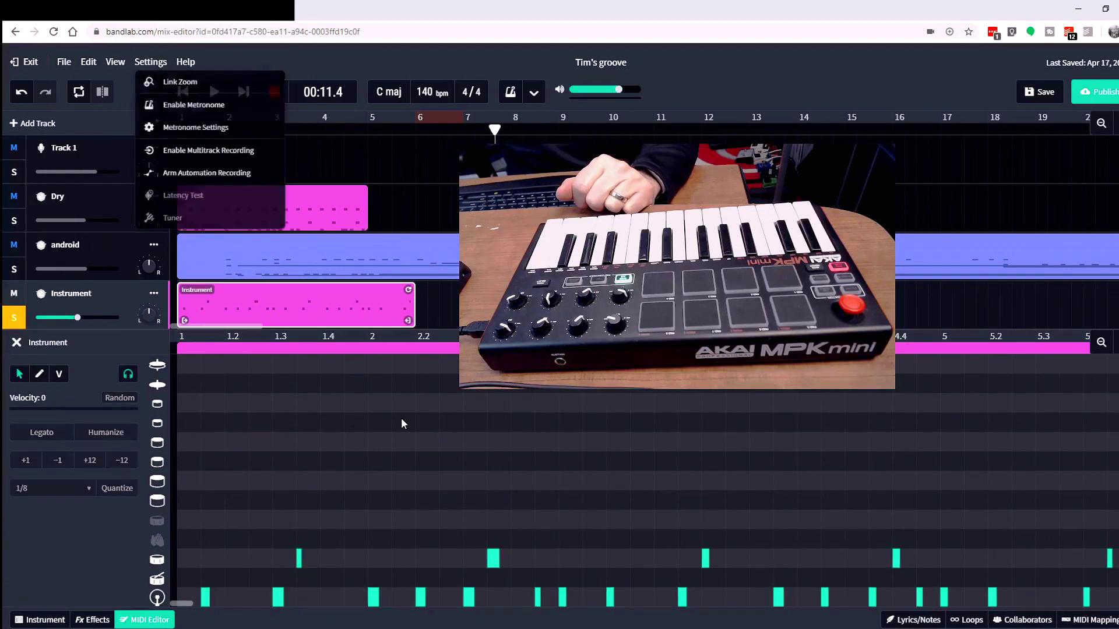